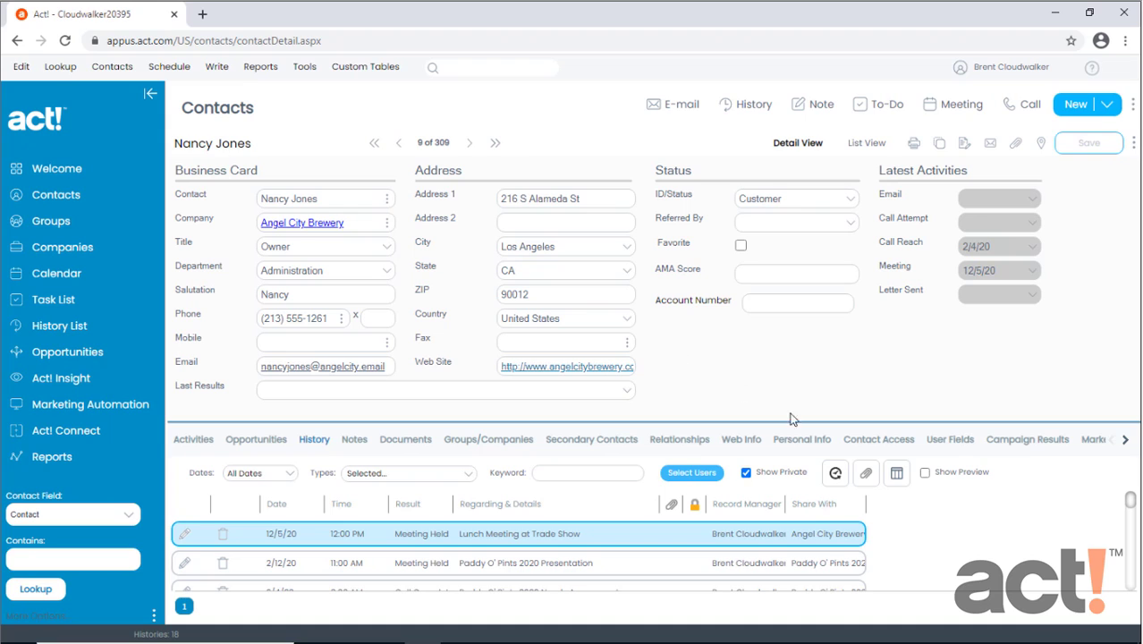
Switch the contact record to its User Fields tab, where User 1 through User 10 are blank.
click(950, 441)
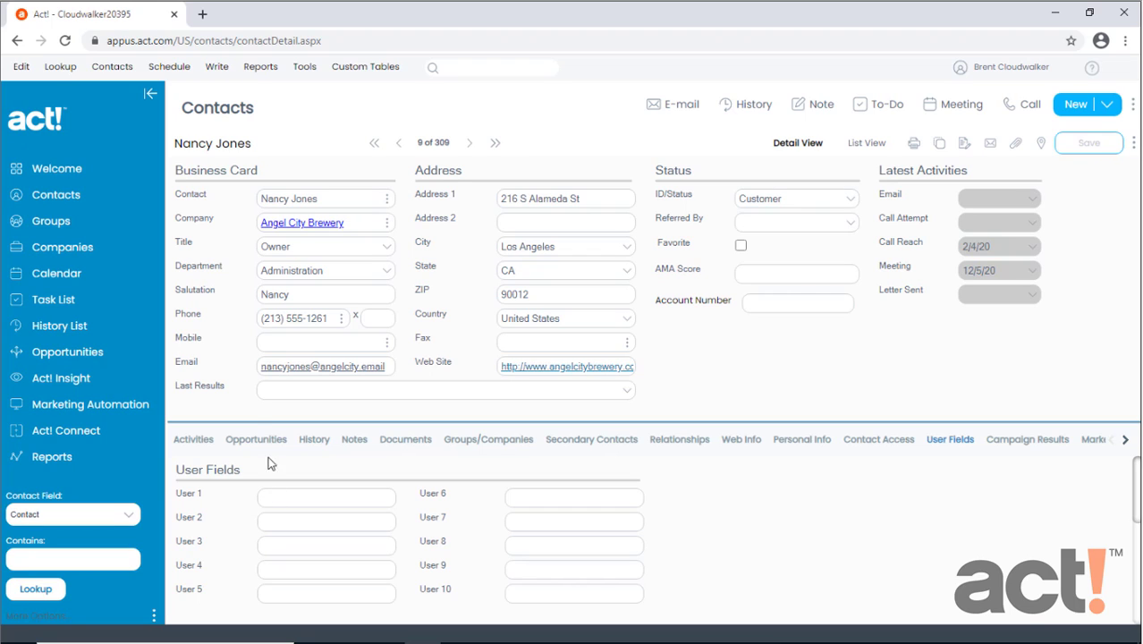
Open Tools > Define Fields for Contacts and select the unused User 1 field.
click(313, 74)
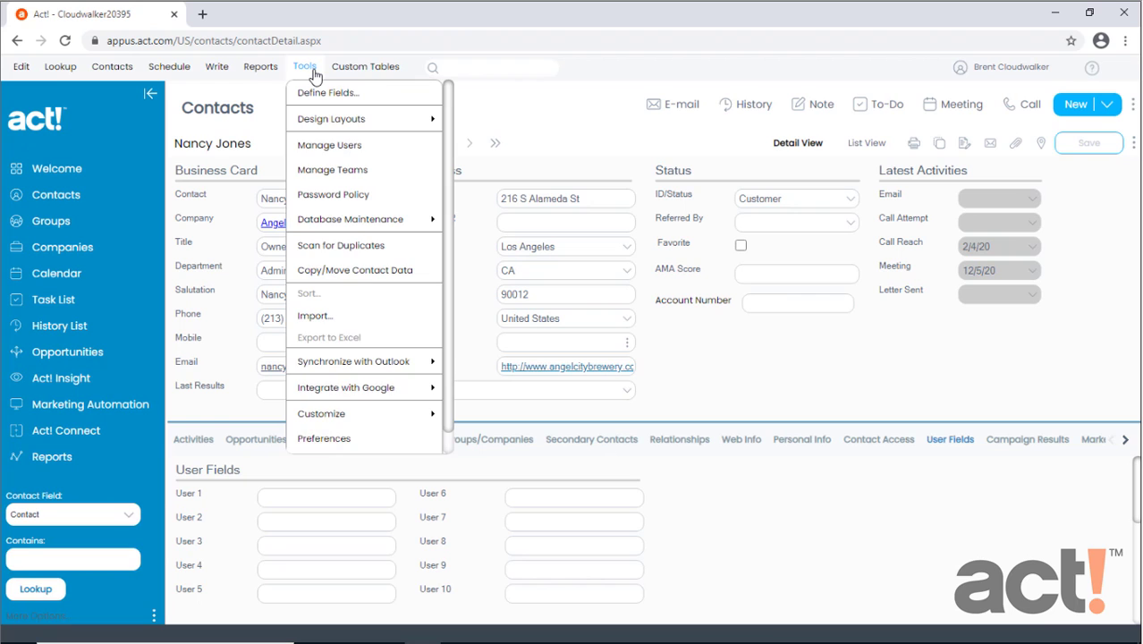
click(315, 94)
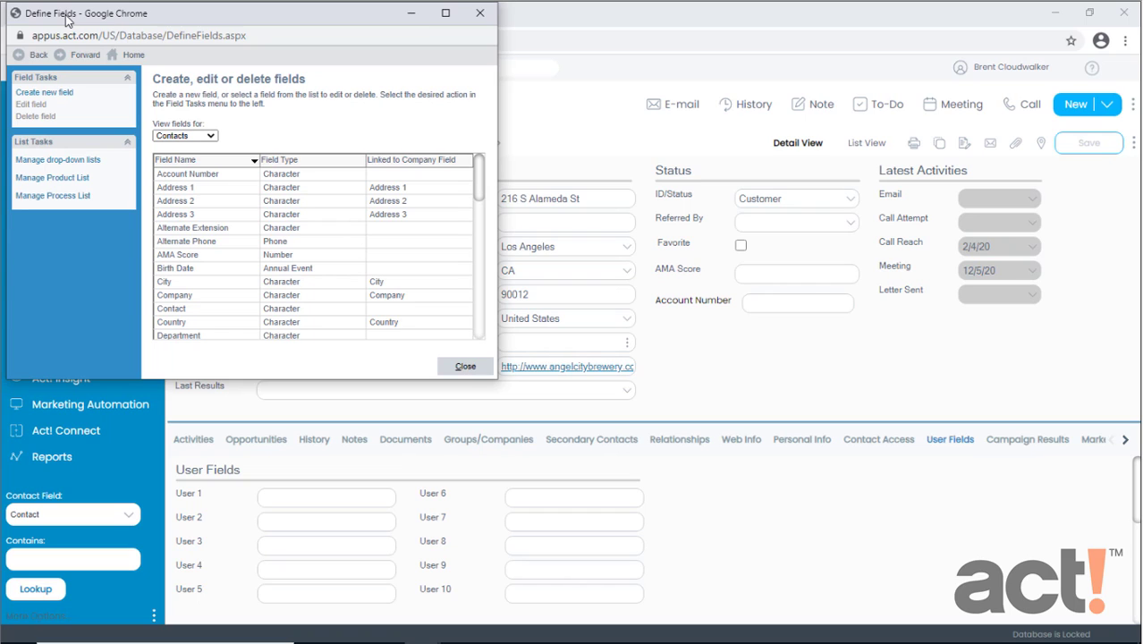
click(209, 136)
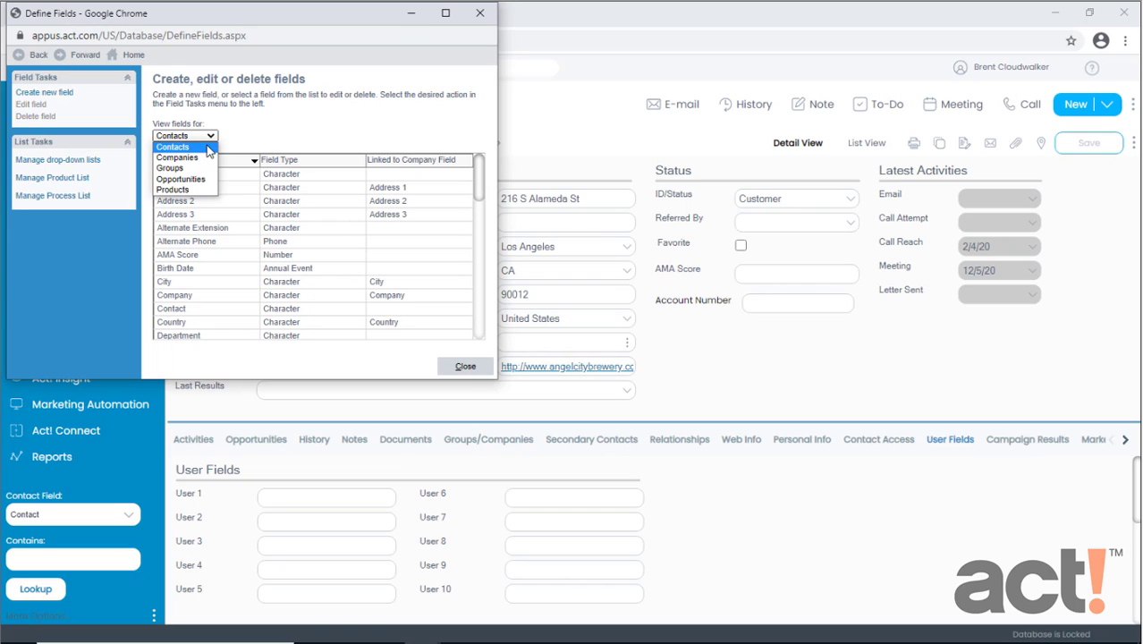
click(206, 157)
scroll(248, 224, down, 10)
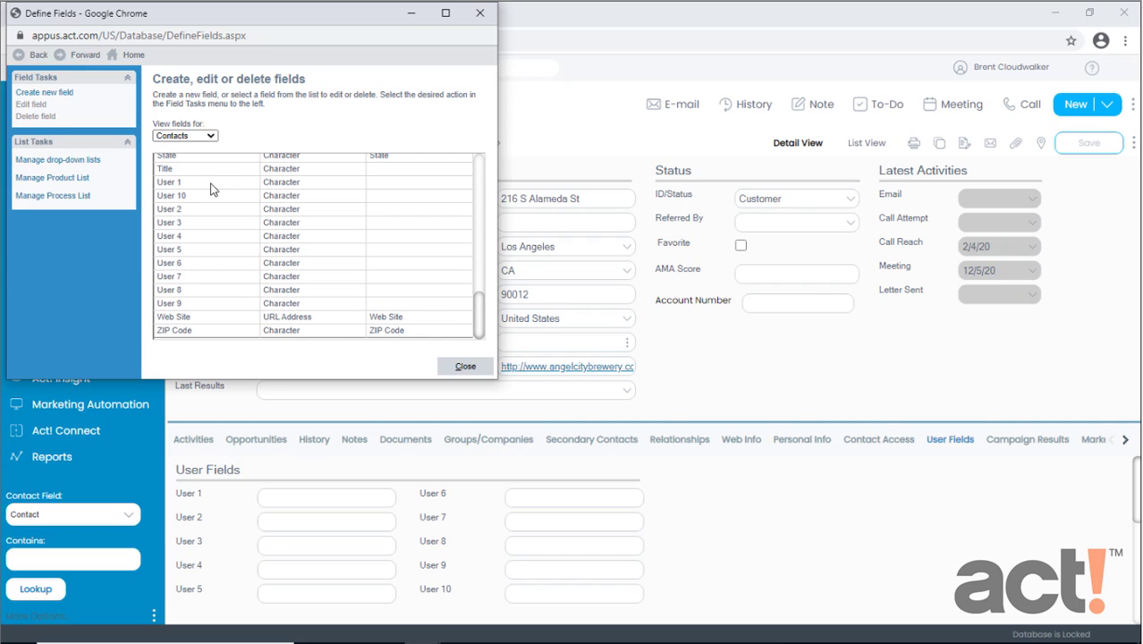
click(213, 183)
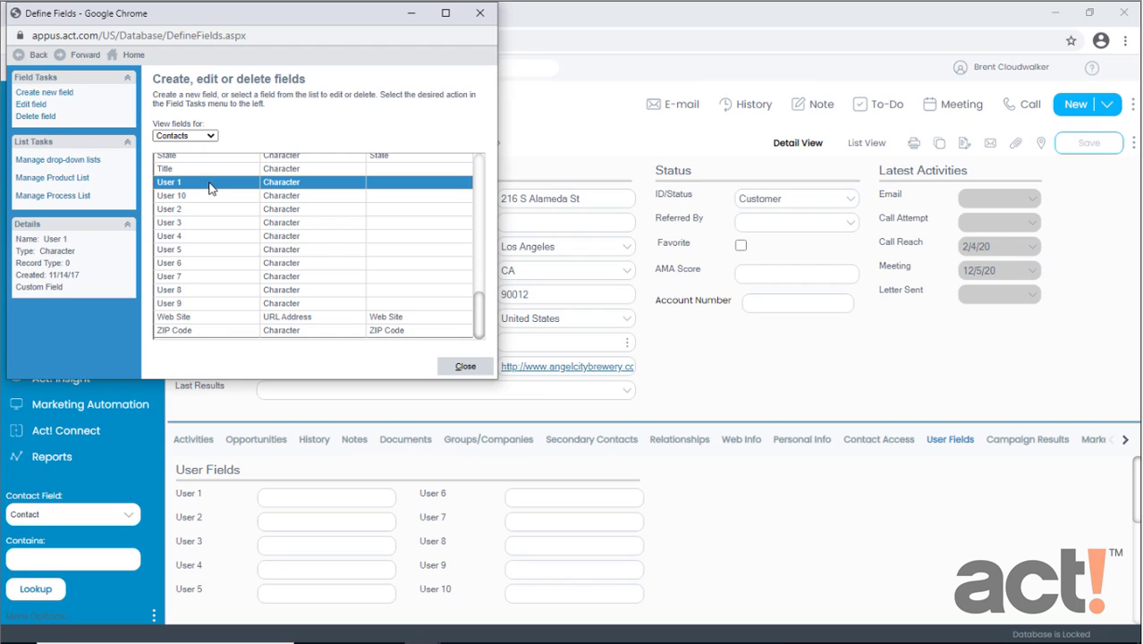
Edit User 1, renaming it Budget and changing its data type to Currency.
click(32, 104)
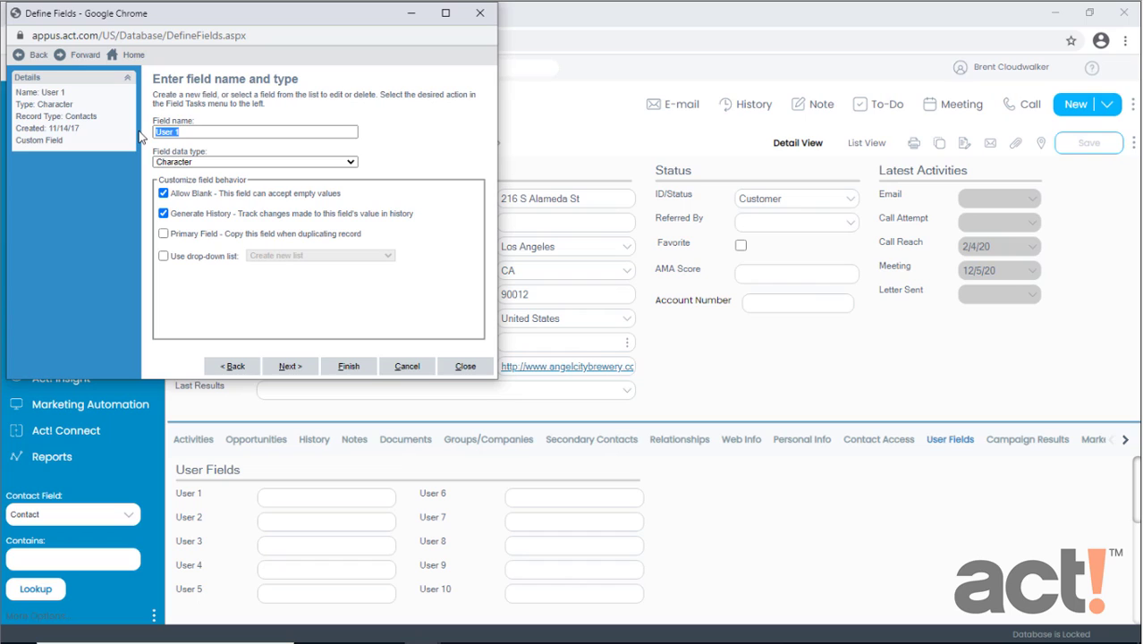
text(Budget)
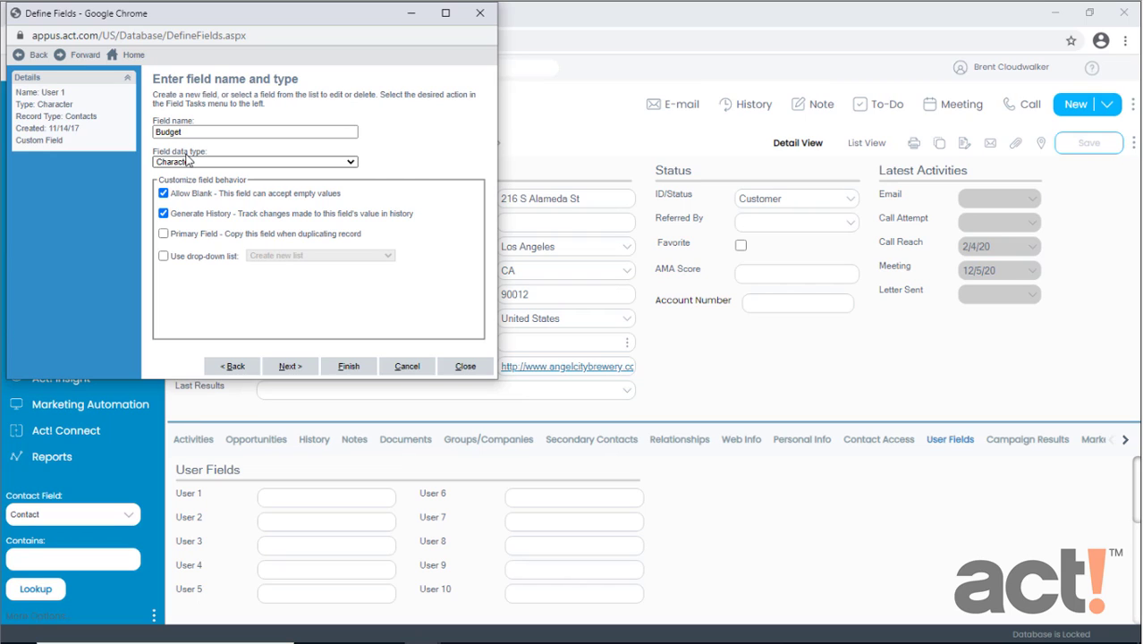
click(202, 164)
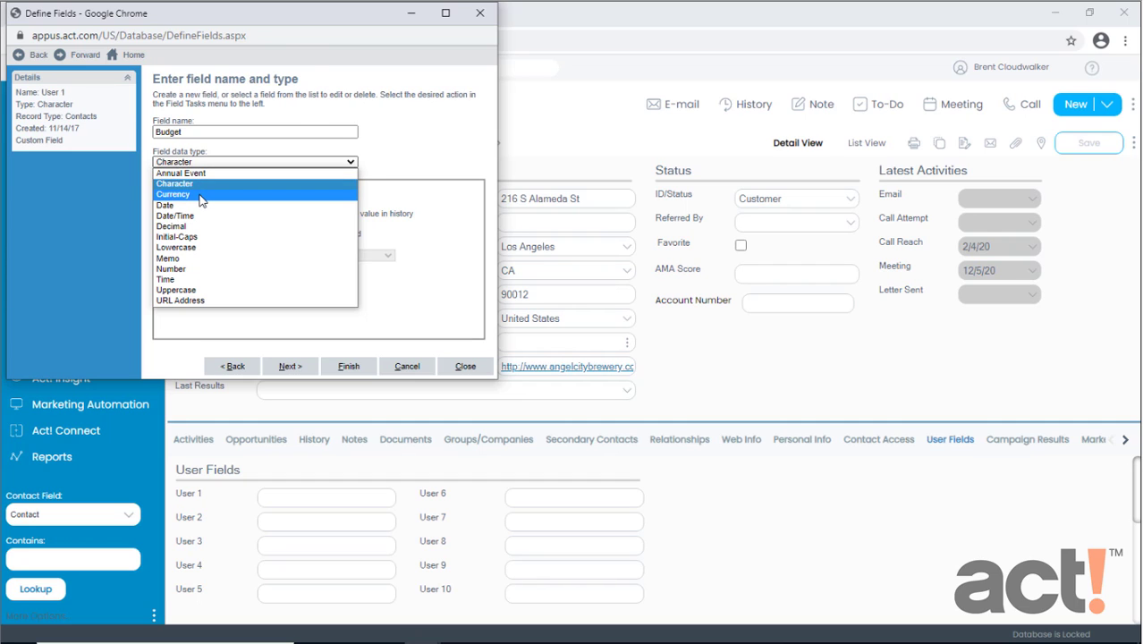
click(202, 195)
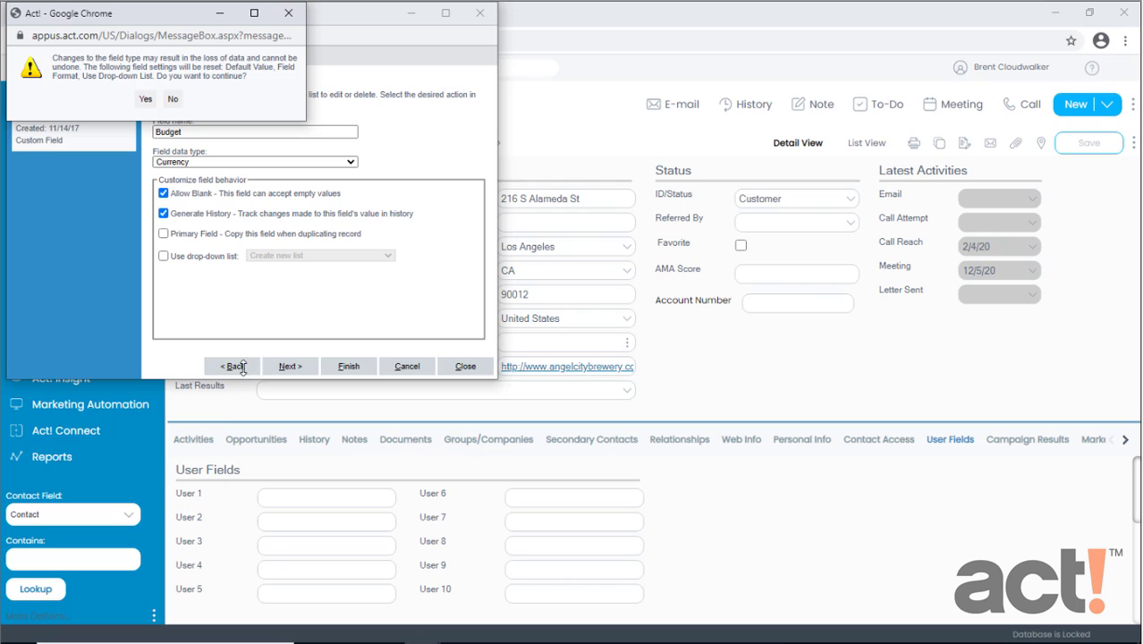
Accept the data-loss warning so Budget stays a Currency field.
click(146, 99)
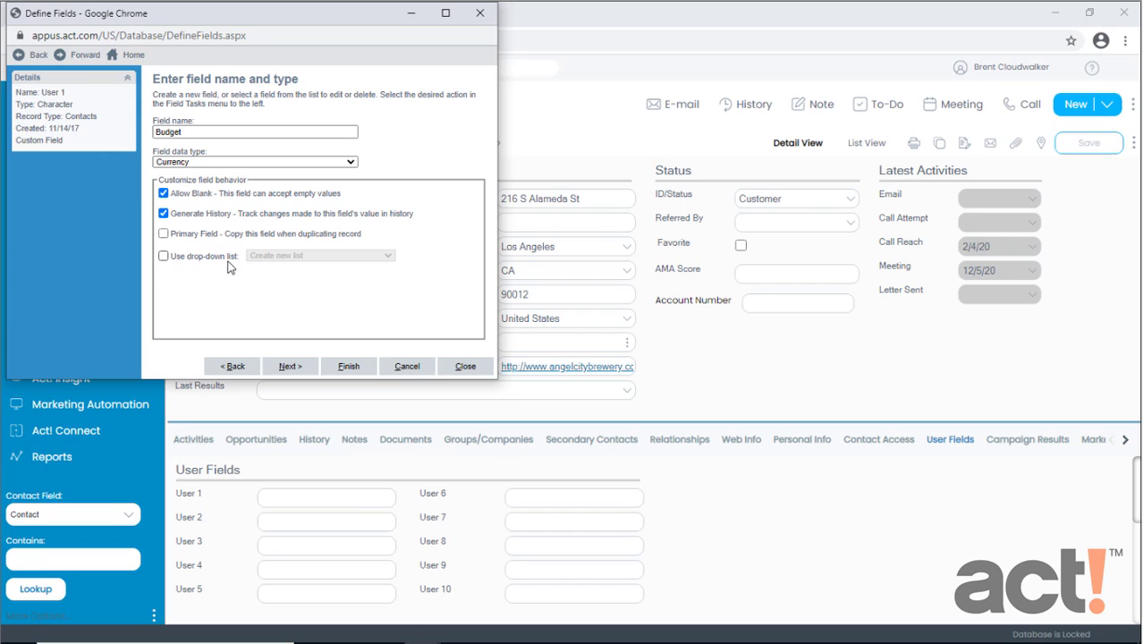
Give Budget 5 digits before and 0 after the decimal, then finish the definition.
click(292, 366)
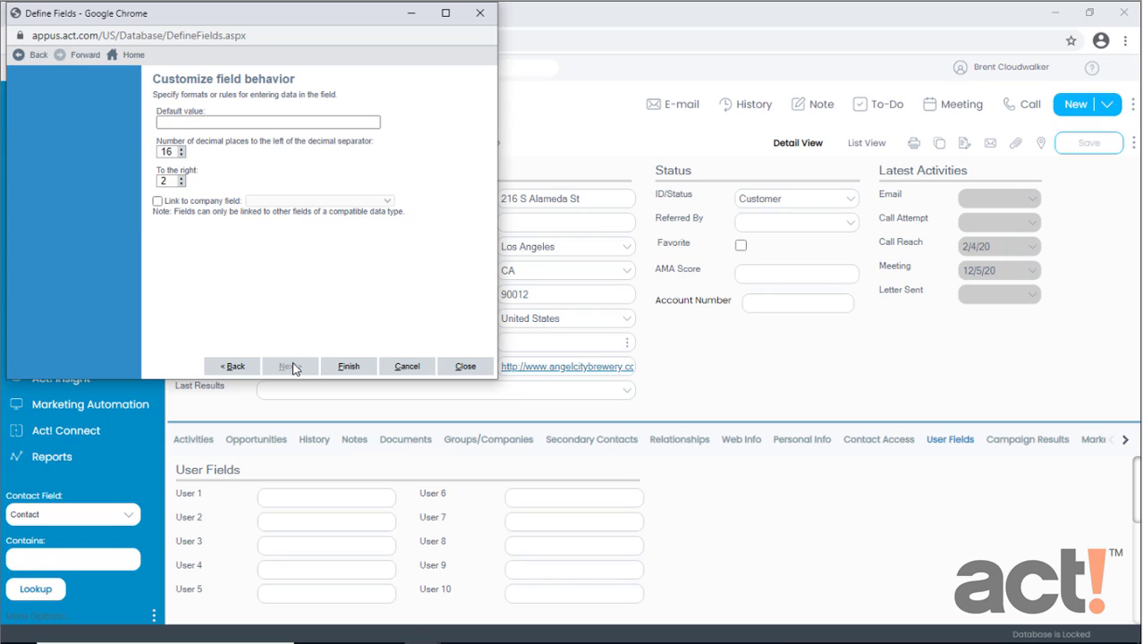
click(182, 156)
click(182, 156)
click(182, 183)
click(182, 184)
click(346, 367)
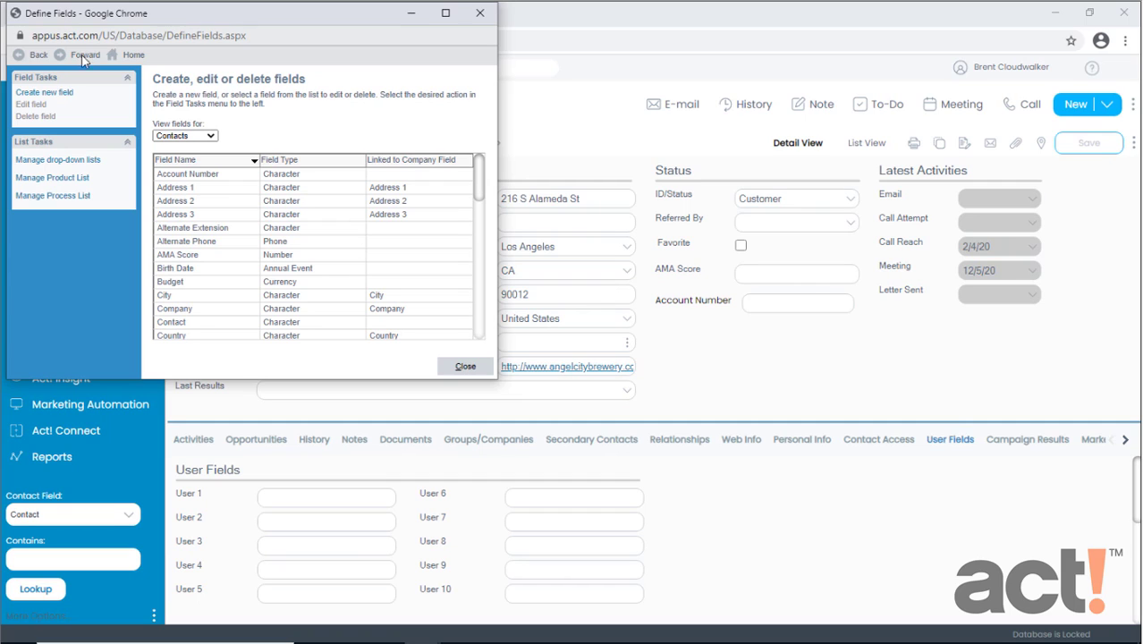
Close Define Fields and run a Lookup > All Contacts to reload the contact record.
click(205, 285)
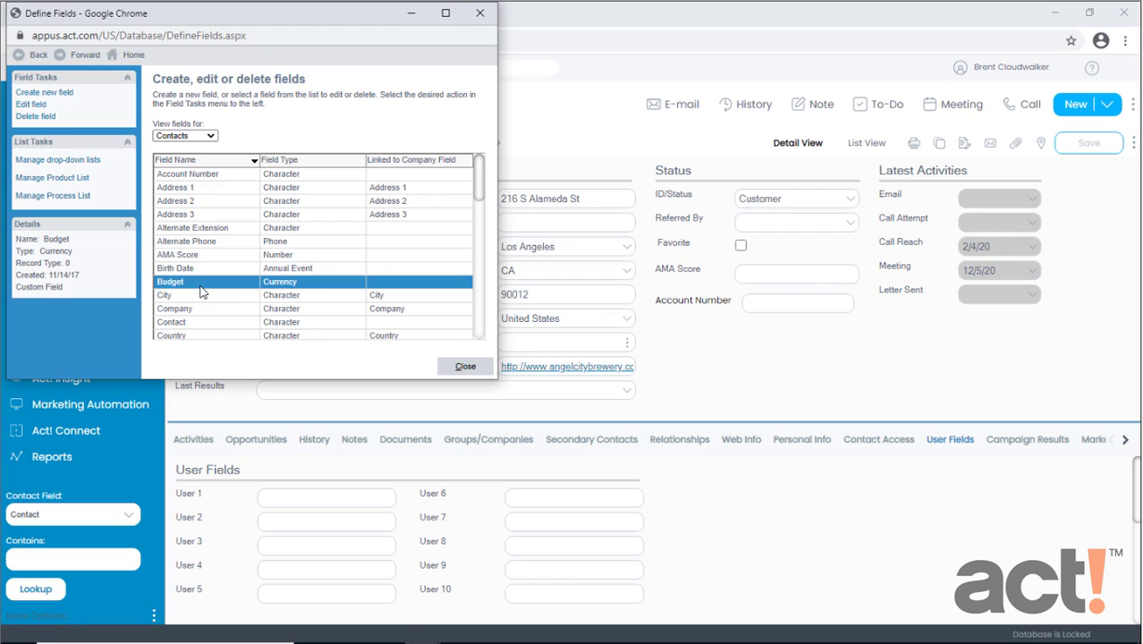
click(465, 367)
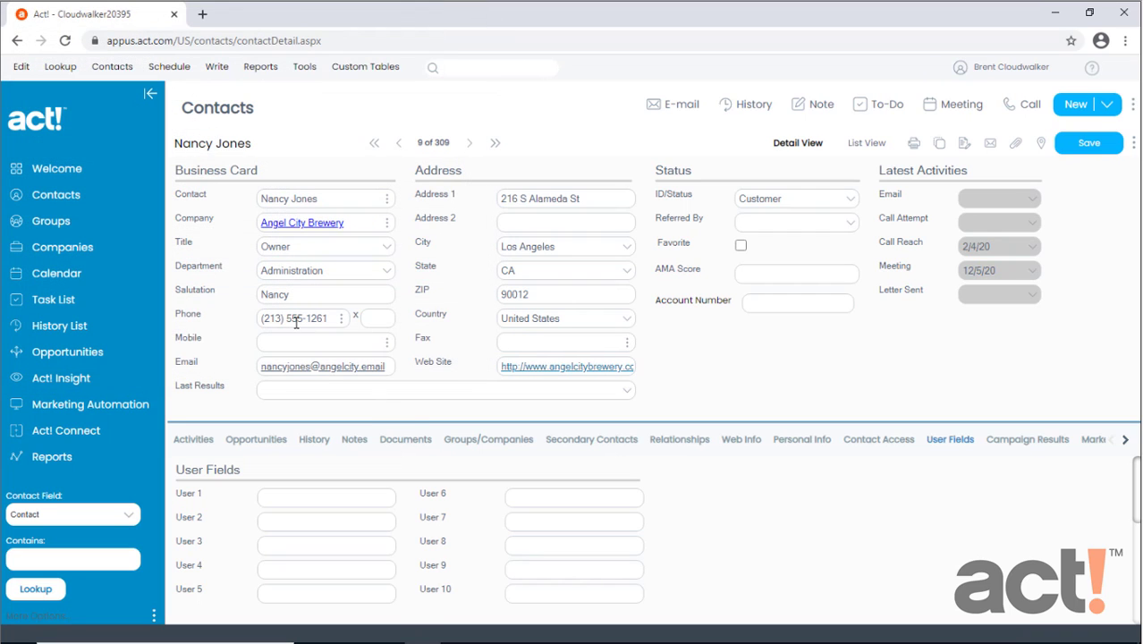
click(75, 72)
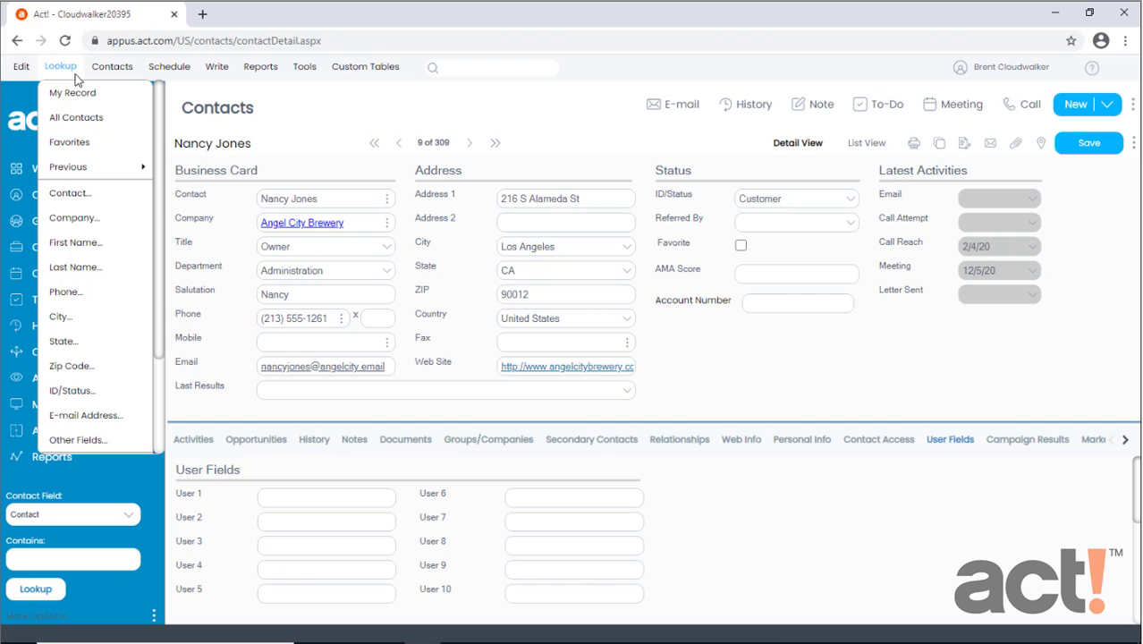
click(100, 128)
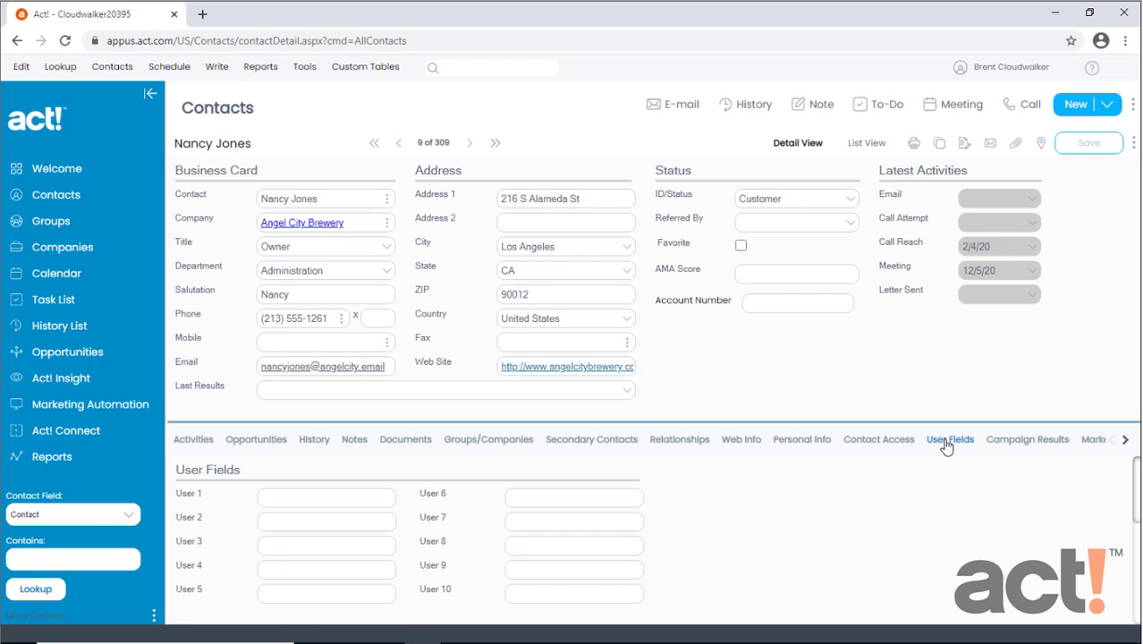
Enter 5000 in the contact's User 1 field, which displays as $5,000.
click(287, 497)
text(5000)
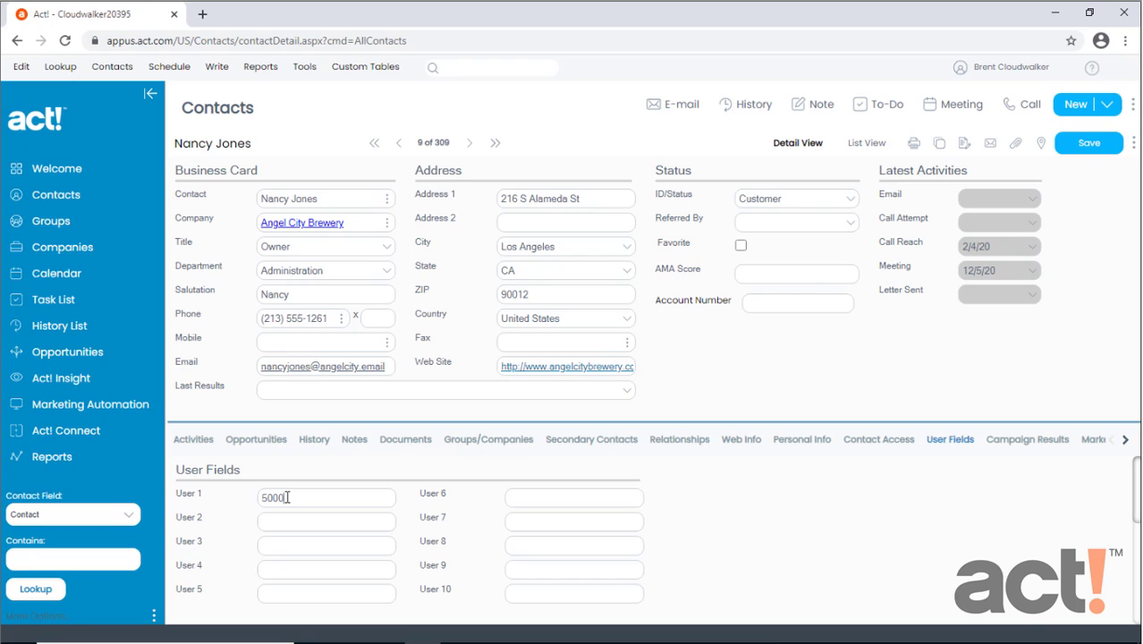
key(Tab)
Open the Contact layout in the Layout Designer, maximized, on its User Fields page.
click(309, 69)
mouse_move(327, 123)
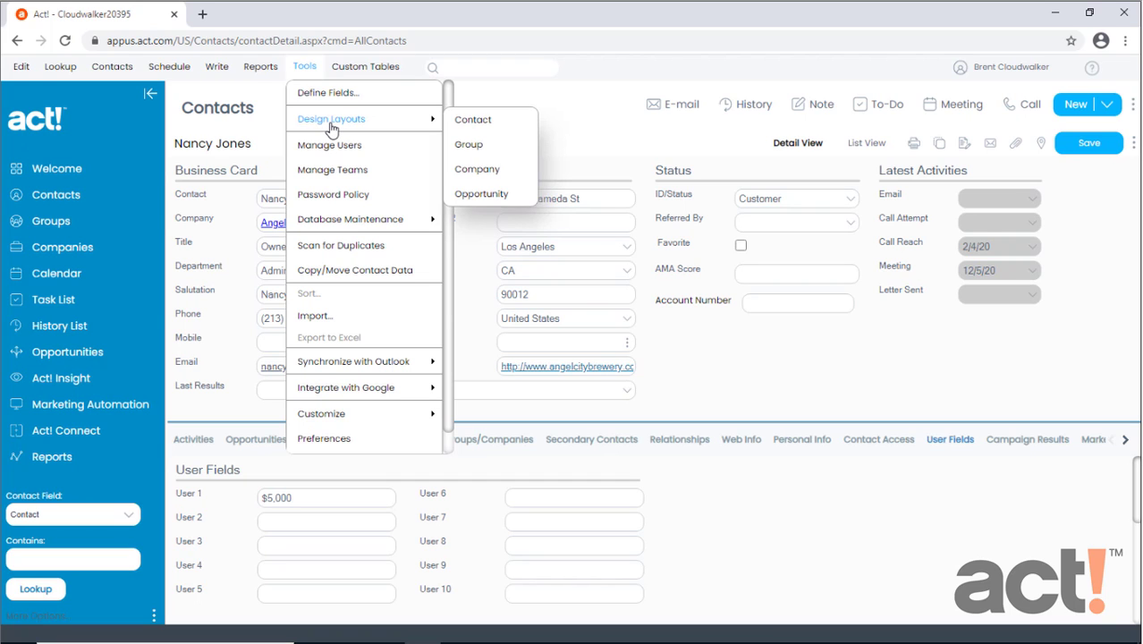
click(466, 120)
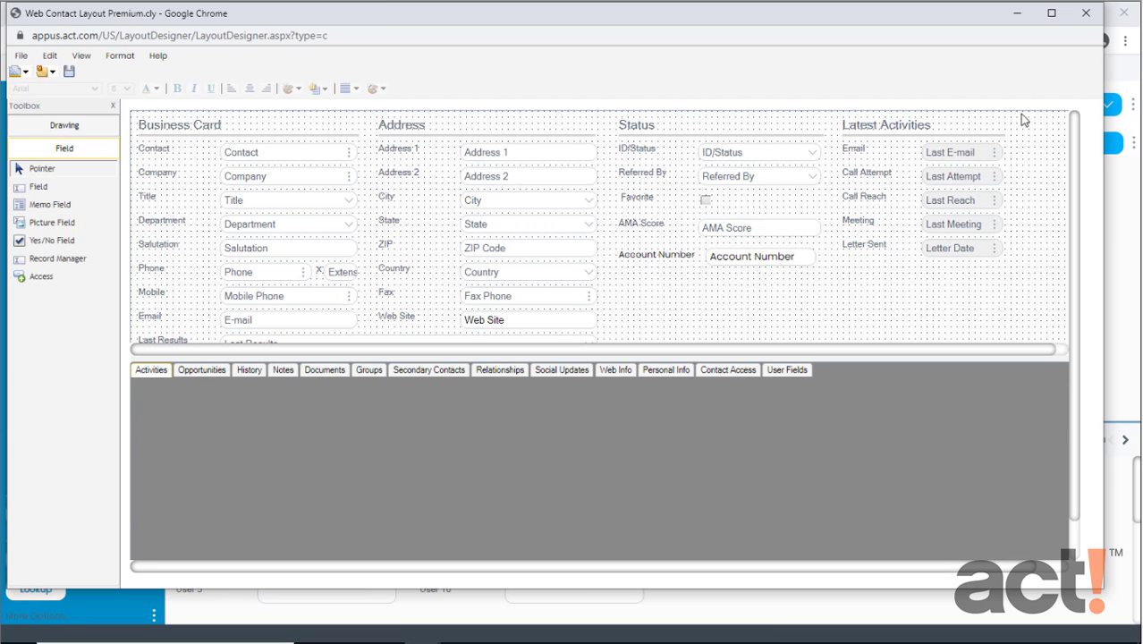
click(1051, 12)
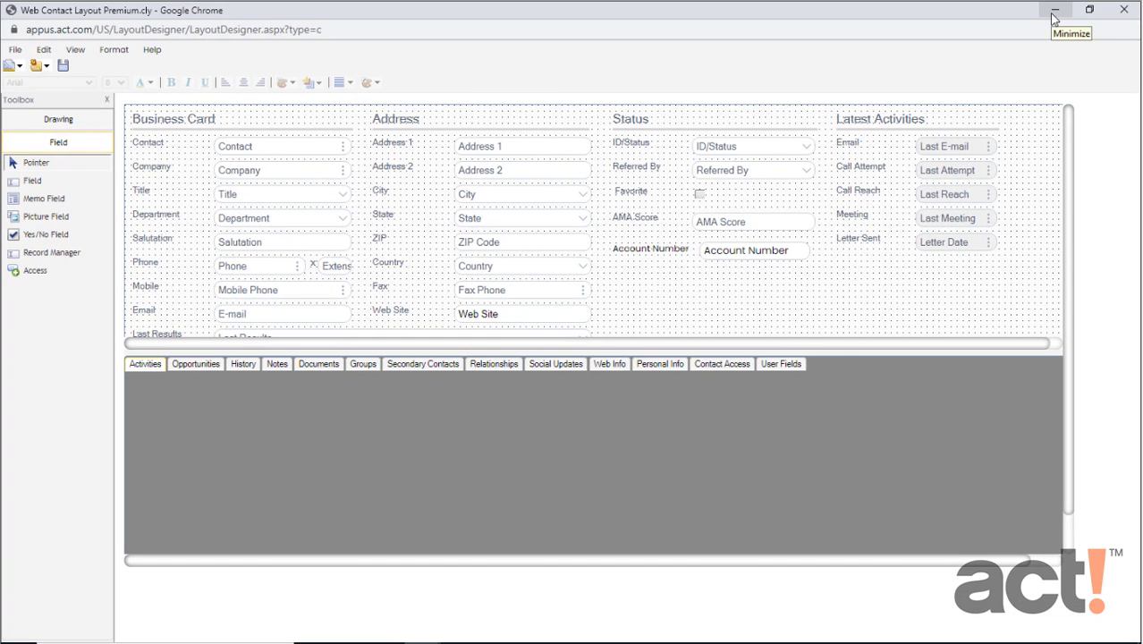
click(789, 369)
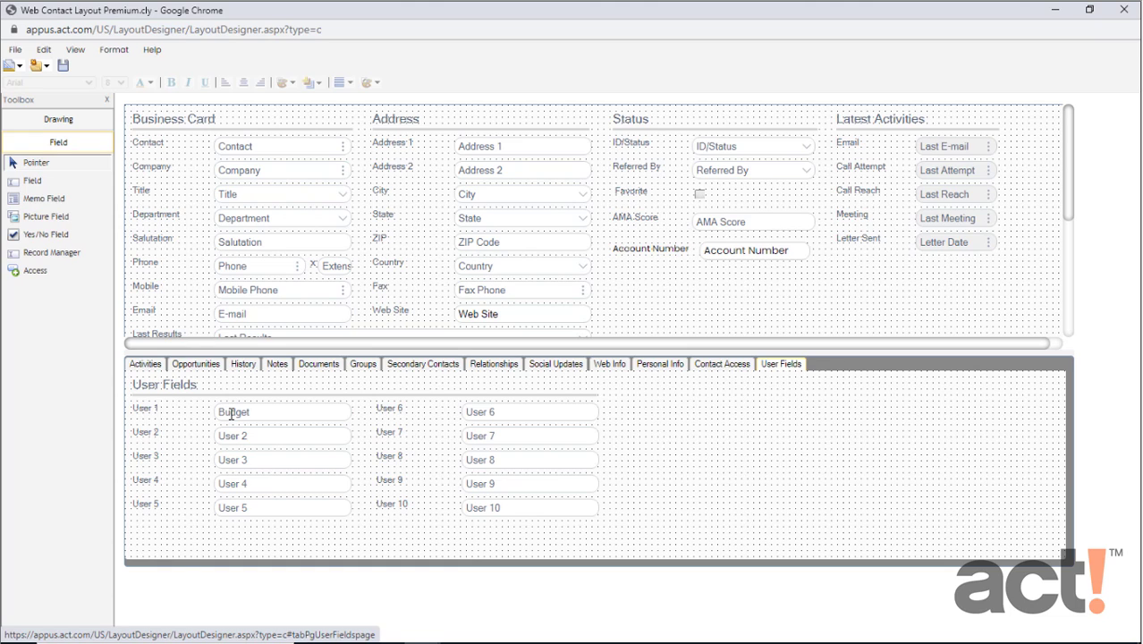
Change the User 1 field label on the layout to Budget.
click(150, 416)
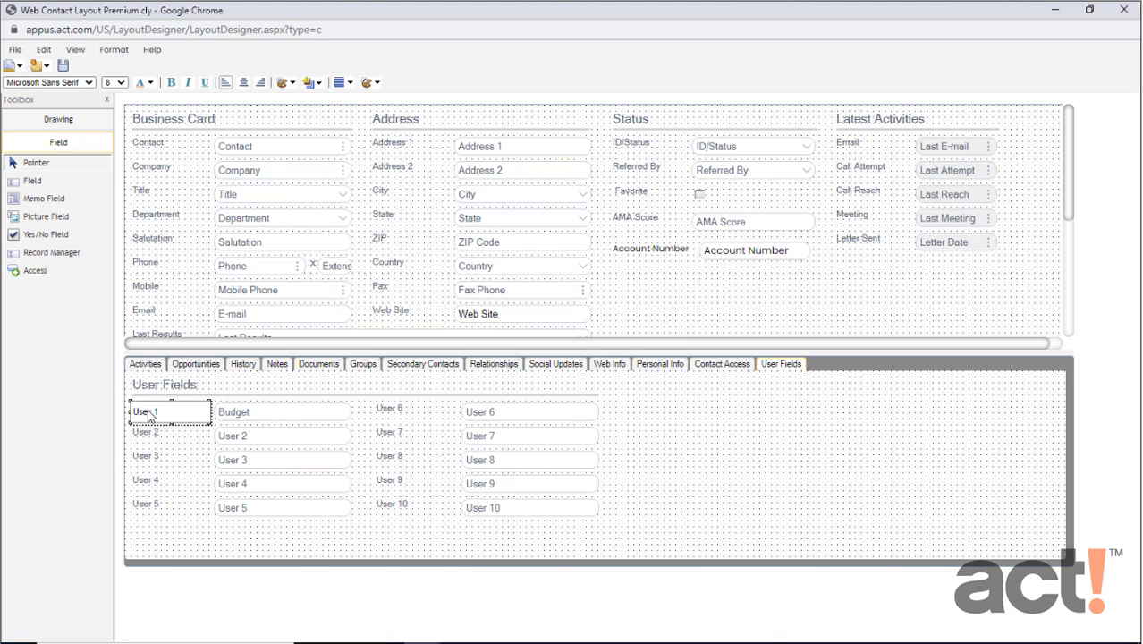
click(150, 416)
drag(159, 412, 126, 411)
text(Budget)
click(172, 533)
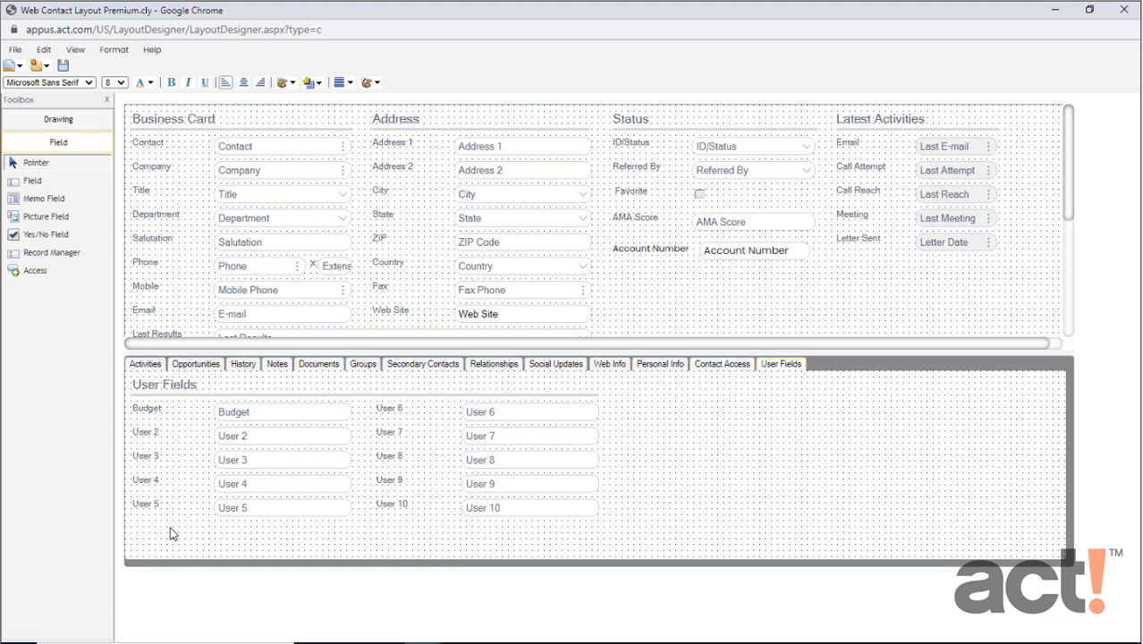
Save the contact layout and exit the Layout Designer via File > Exit.
click(63, 65)
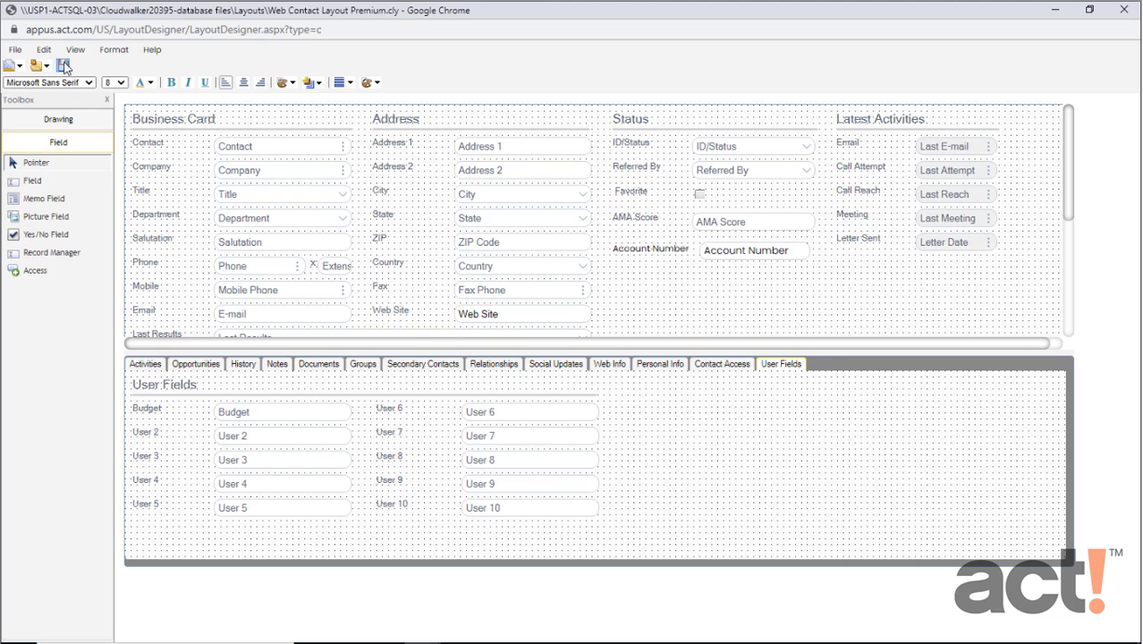
click(15, 50)
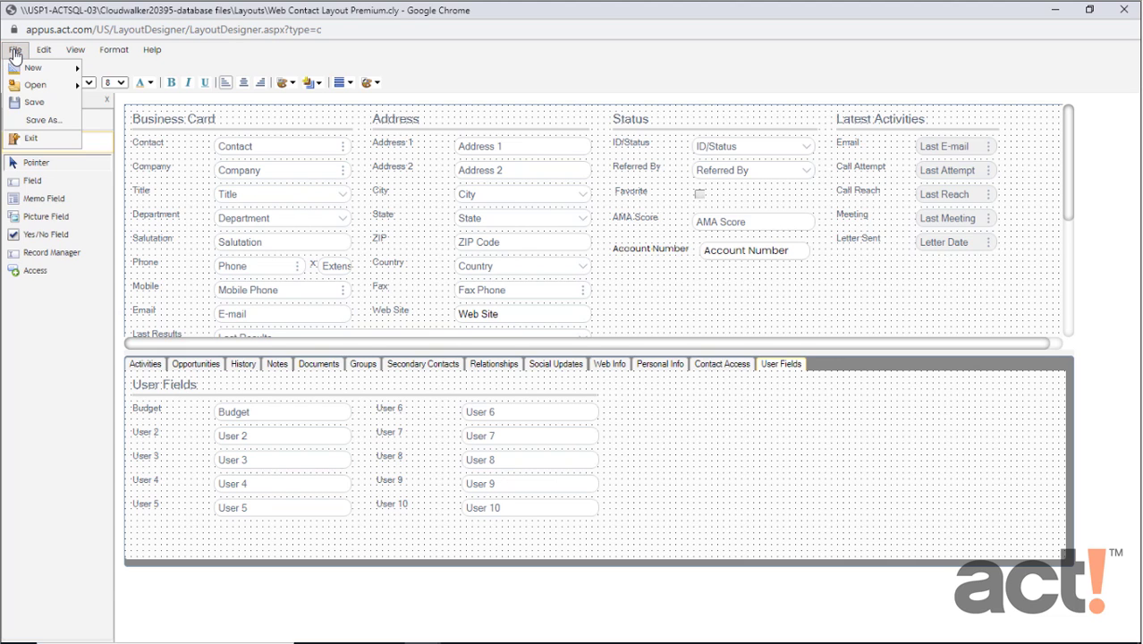
click(32, 139)
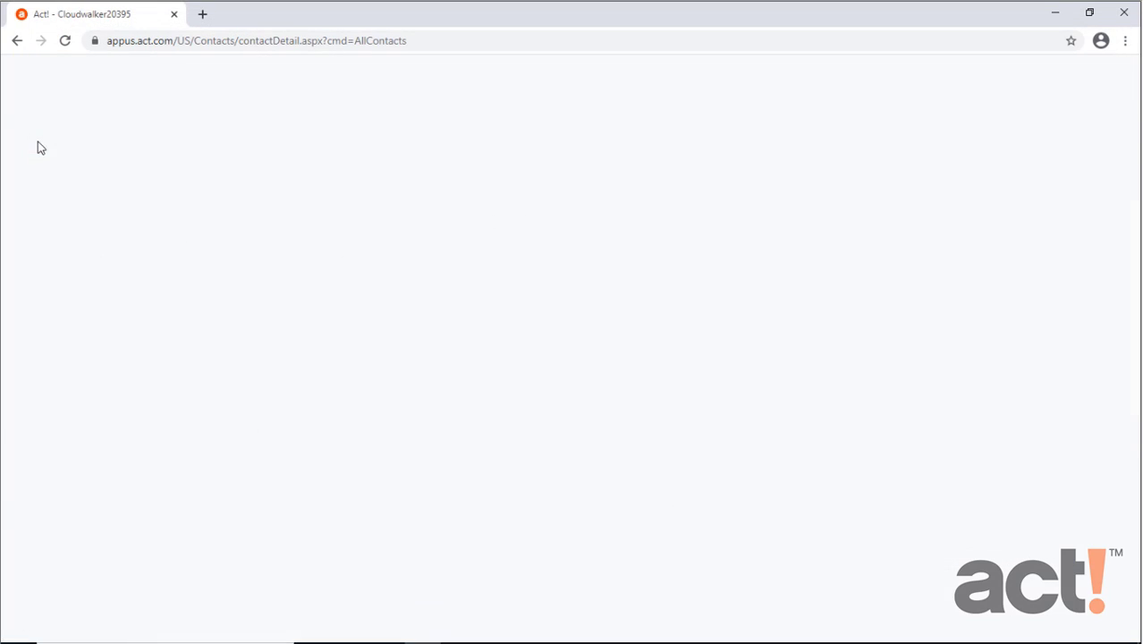